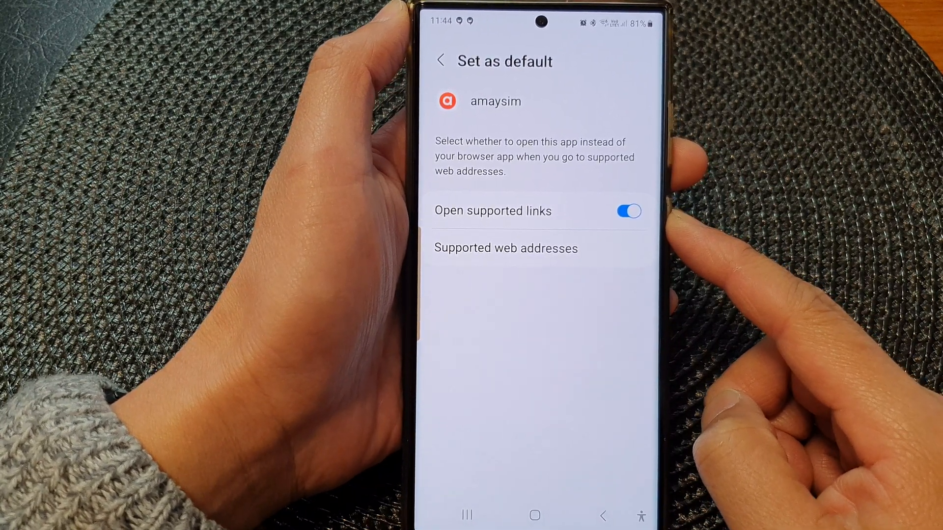
Leave amaysim's Set as default page and return to the home screen
left_click(534, 514)
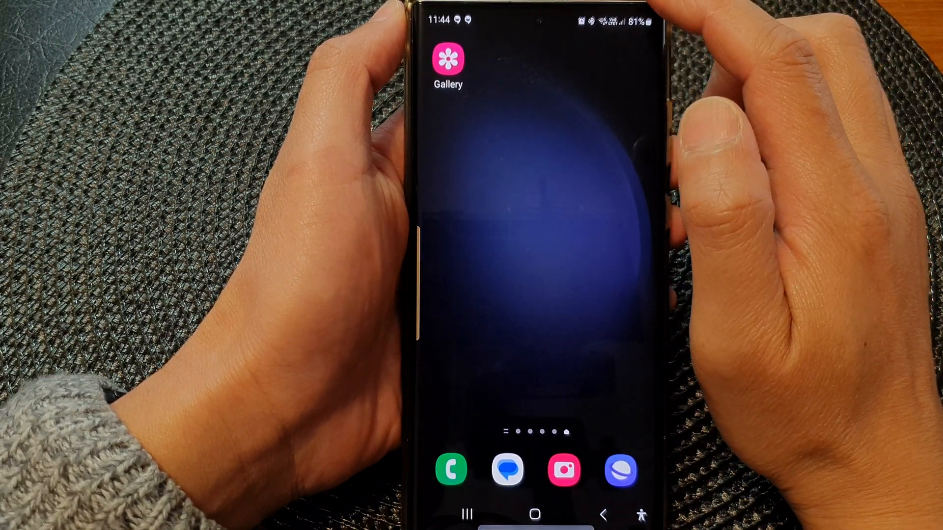
Reopen Settings from the notification shade and go into the Apps section
left_click_drag(538, 15, 538, 257)
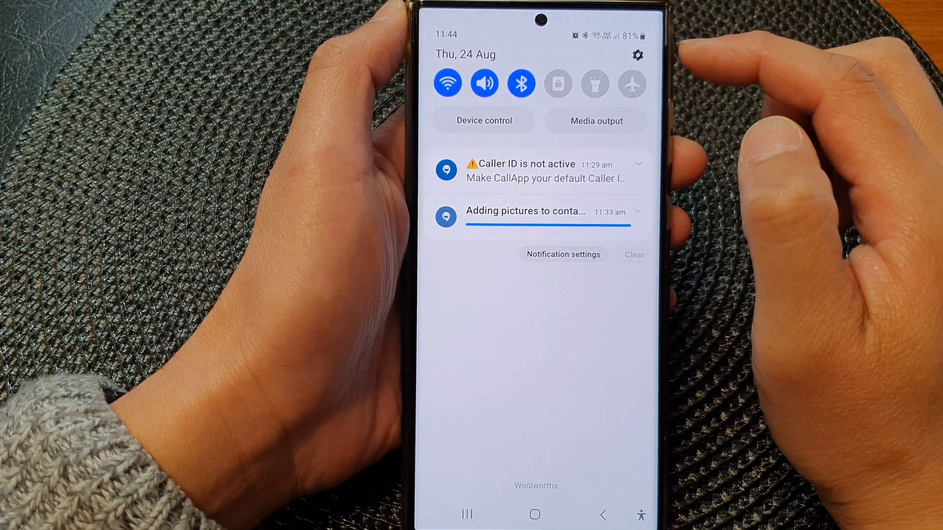
left_click(638, 55)
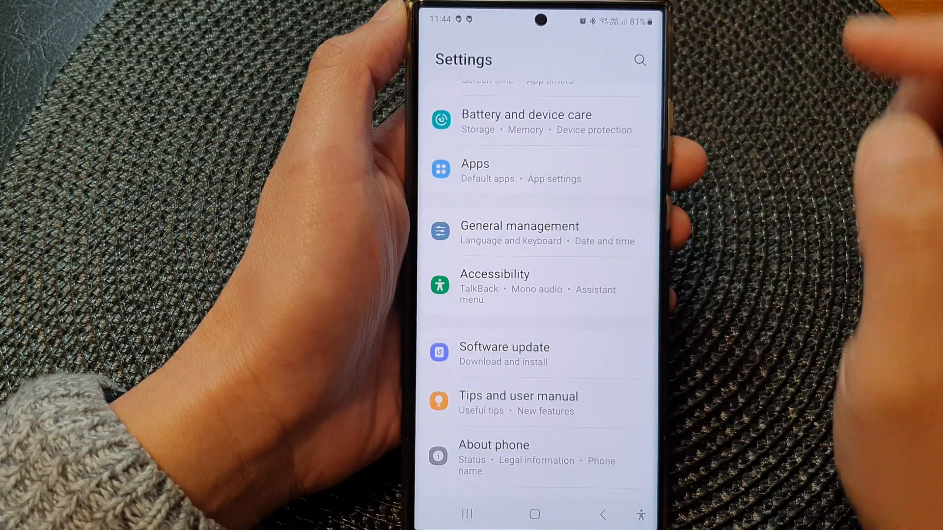
scroll(619, 331, "down", 5)
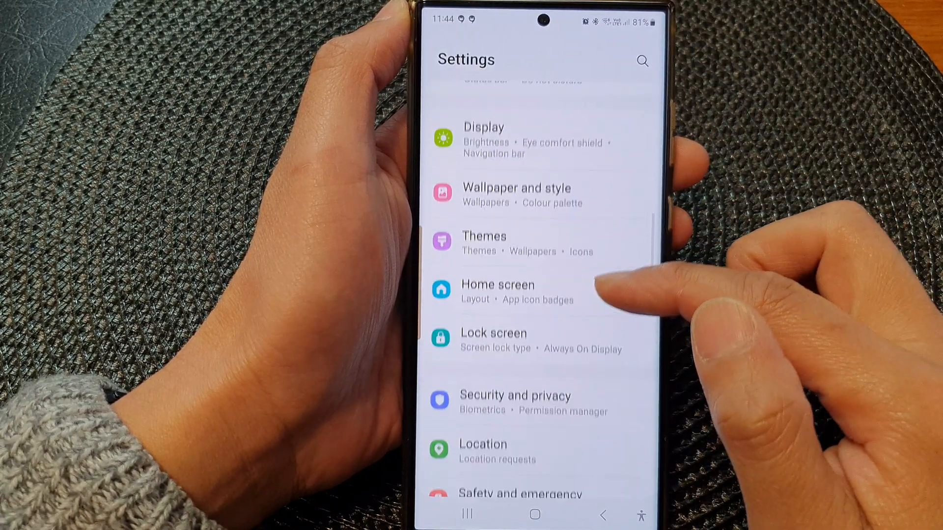
scroll(618, 316, "down", 2)
scroll(618, 295, "down", 2)
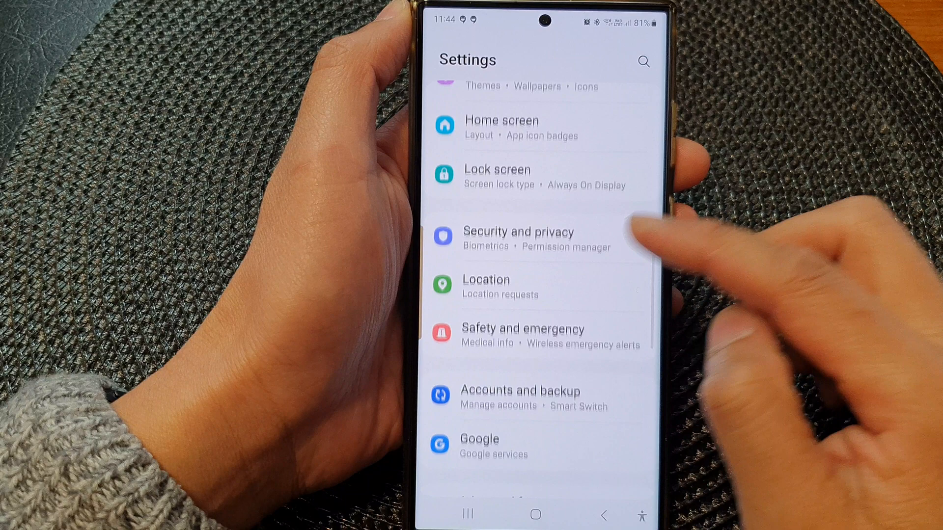
scroll(618, 295, "down", 4)
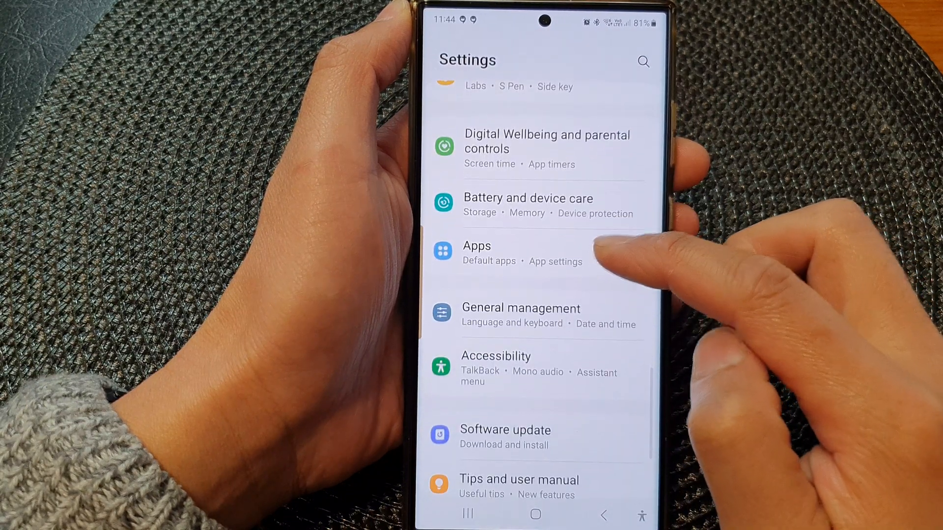
left_click(561, 253)
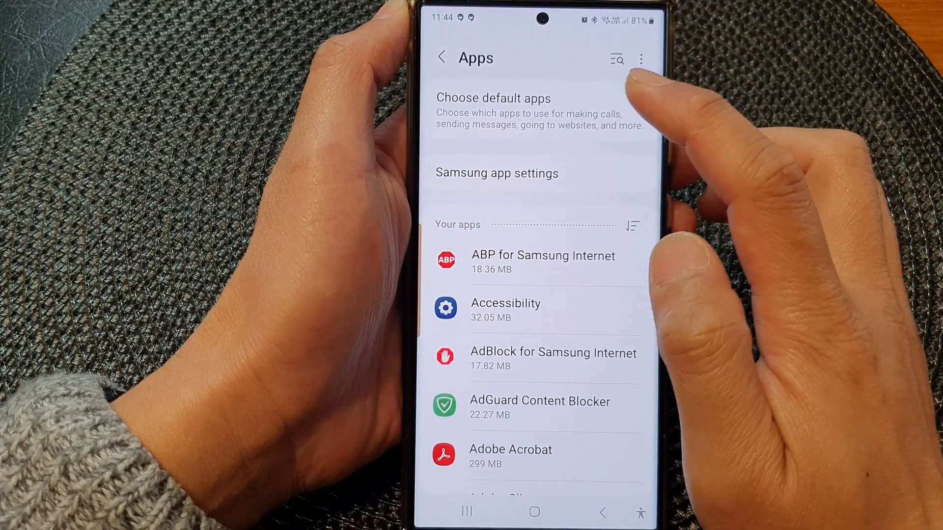
Go to Choose default apps, then Opening links to list apps that can open links
left_click(530, 111)
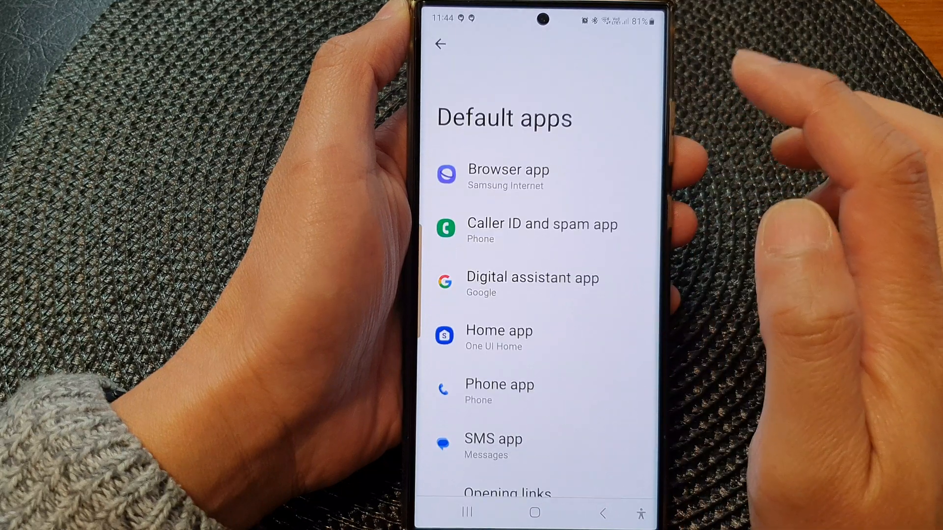
scroll(590, 354, "down", 3)
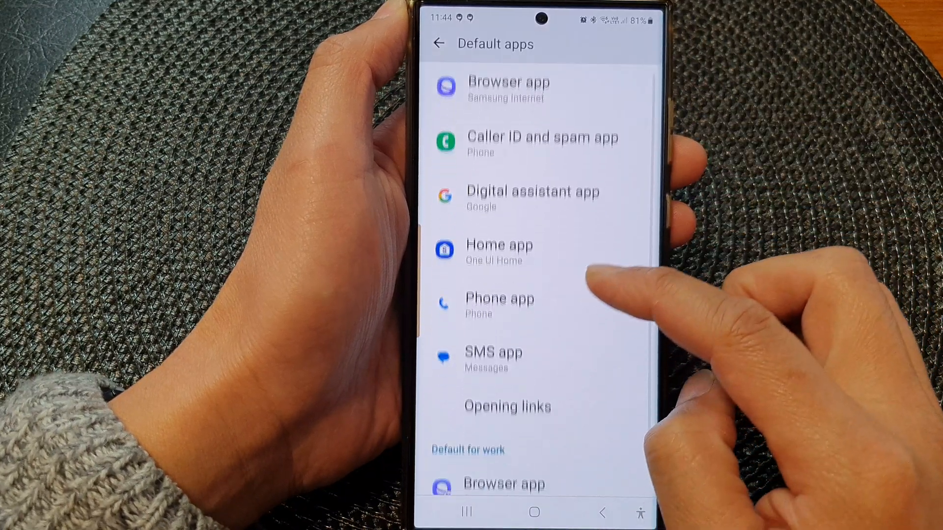
scroll(611, 325, "down", 1)
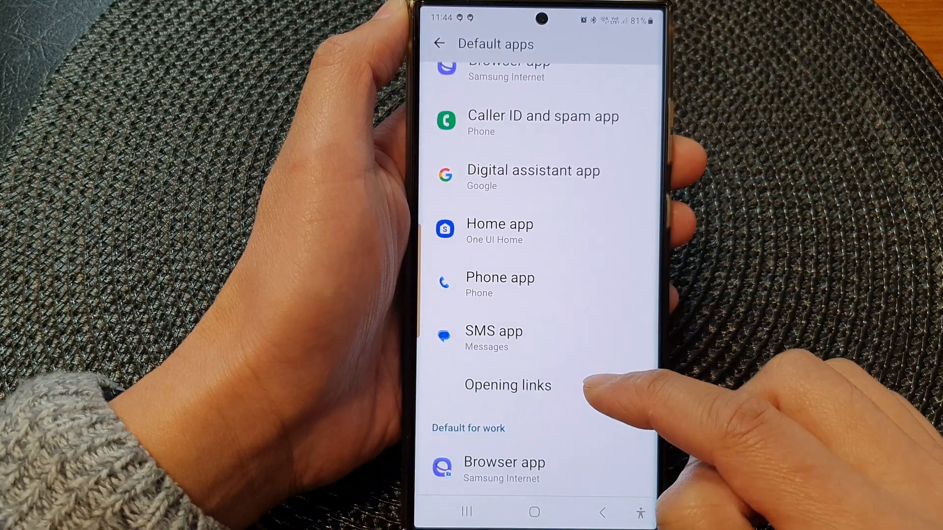
left_click(589, 385)
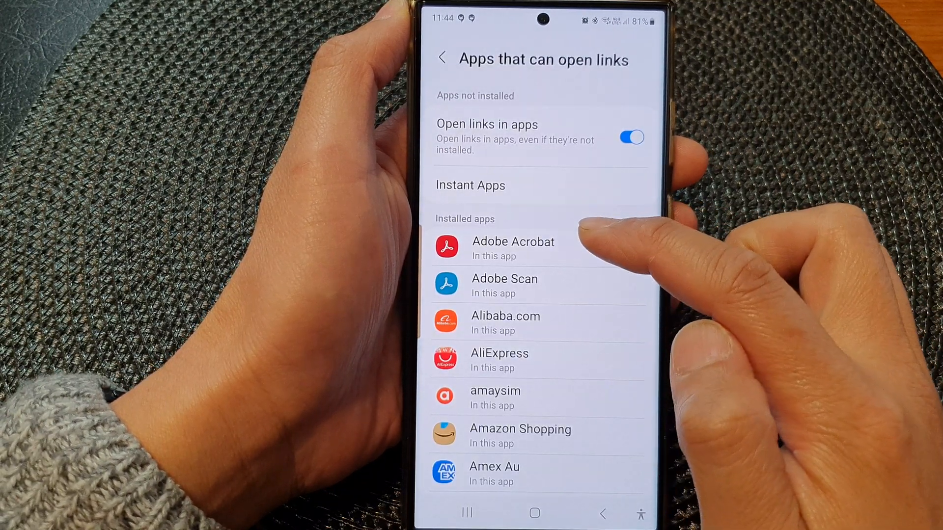
scroll(589, 368, "down", 10)
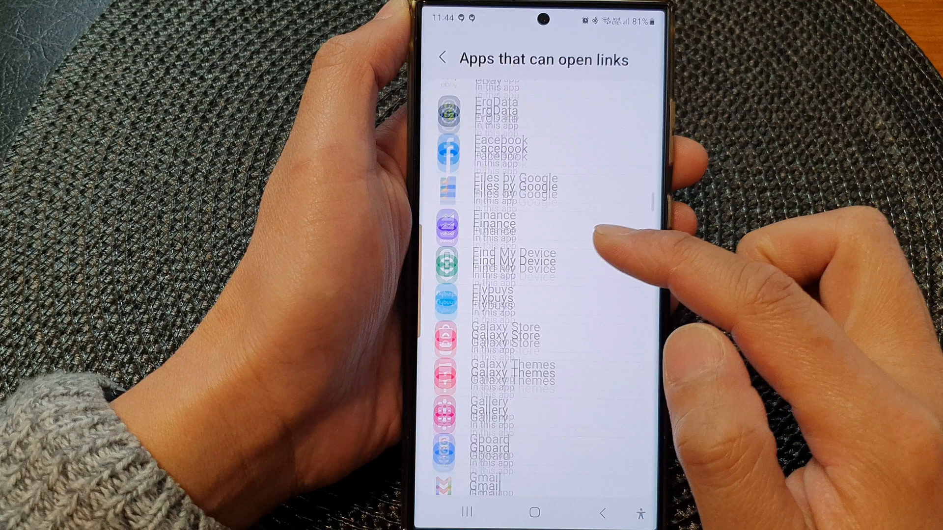
scroll(589, 295, "up", 10)
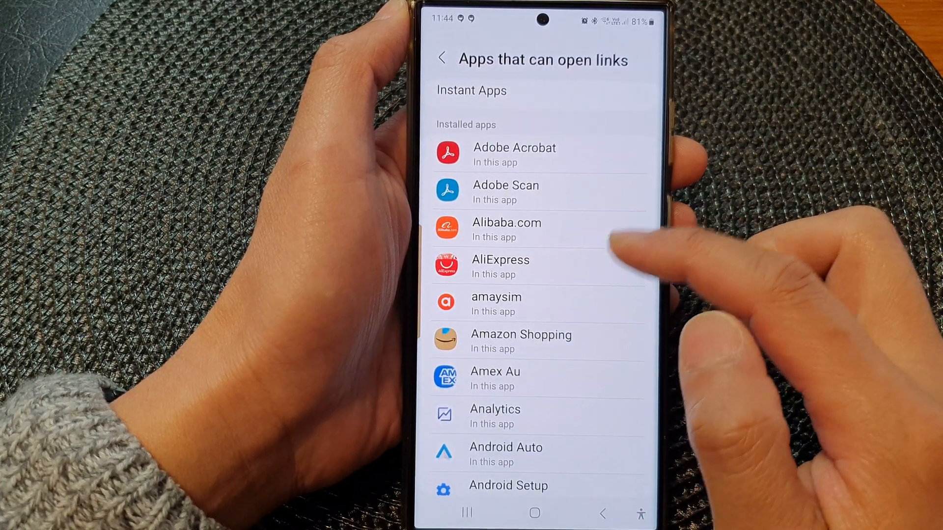
scroll(560, 295, "down", 1)
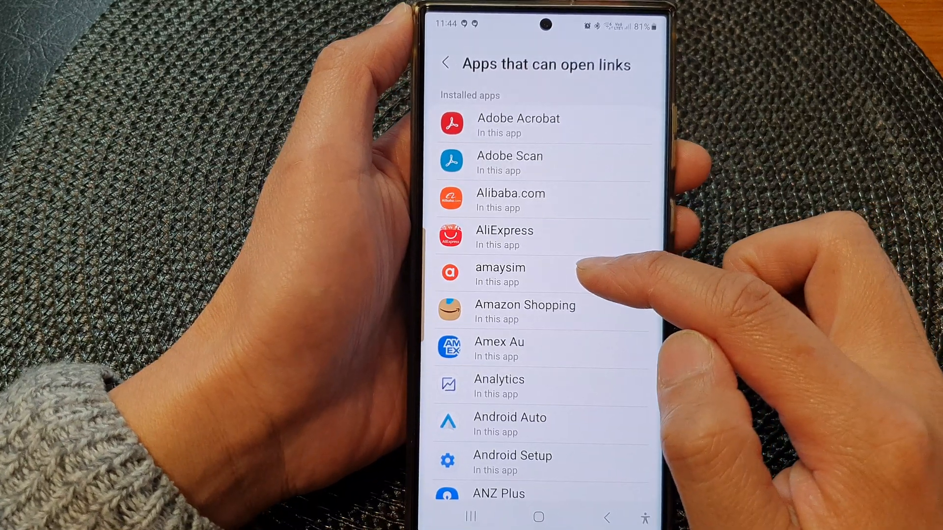
Select amaysim and switch on its Open supported links toggle
left_click(574, 277)
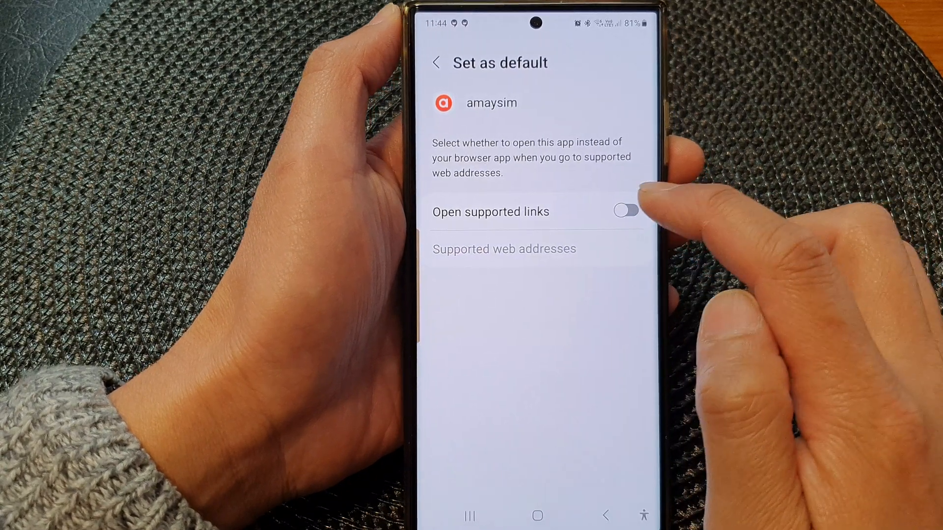
left_click(630, 212)
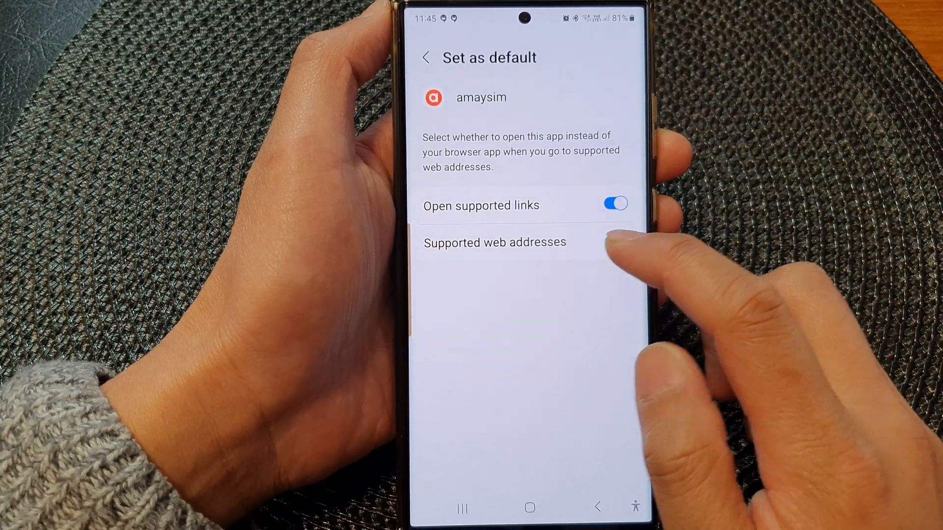
Review amaysim's three supported amaysim.com.au addresses, then return home
left_click(560, 242)
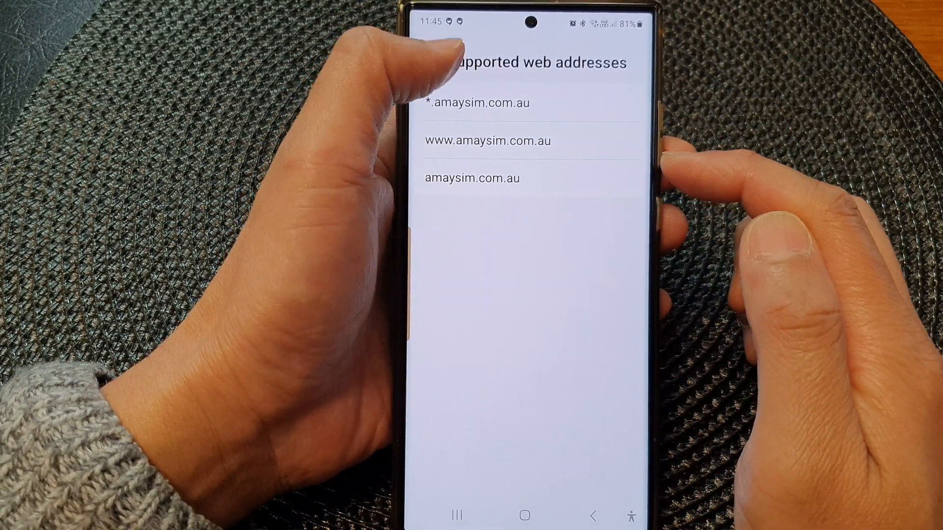
left_click(430, 62)
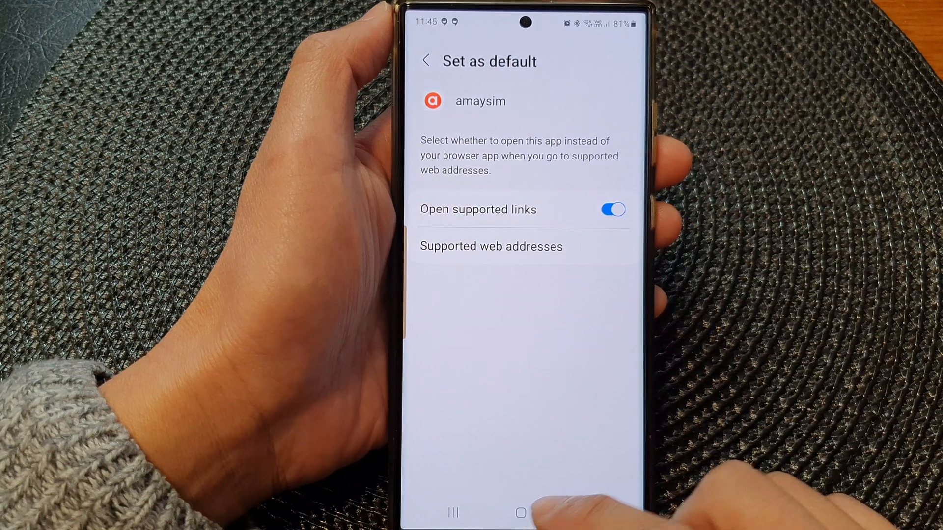
left_click(524, 514)
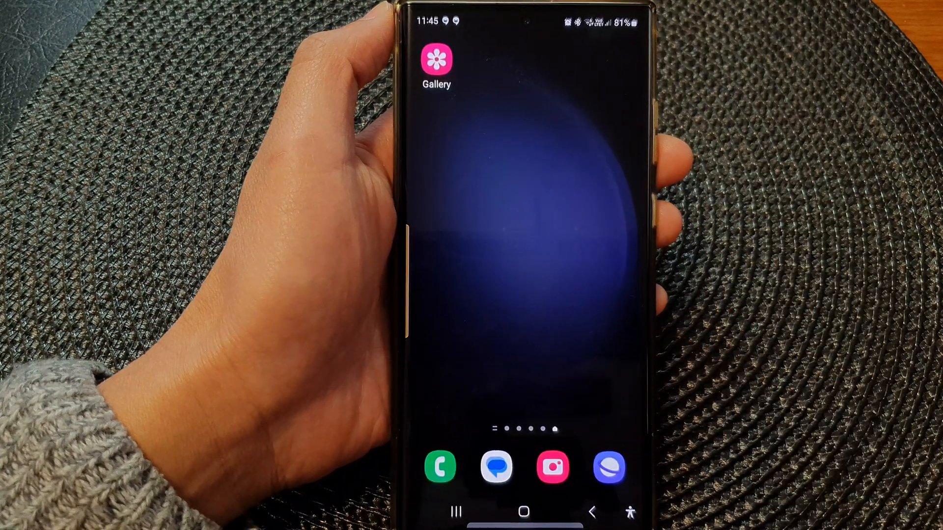